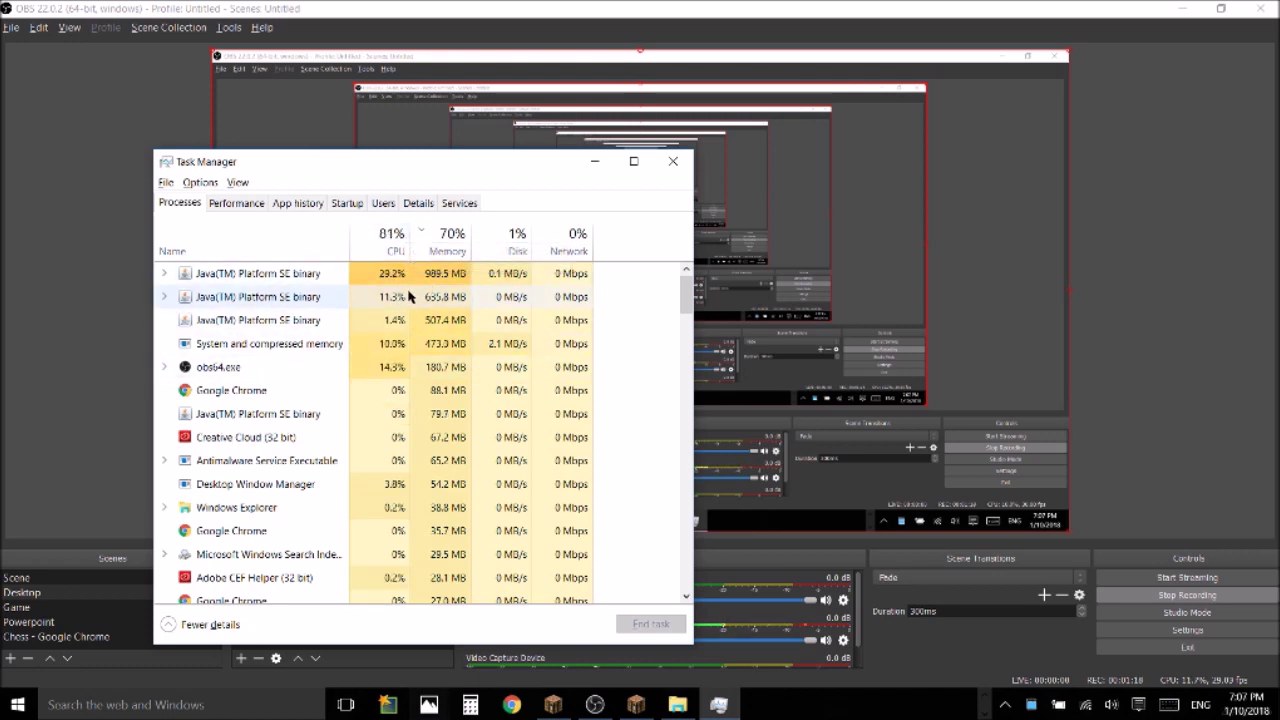
Go to obs64.exe's row in the Details tab (PID 3876, about 185 MB memory)
right_click(277, 372)
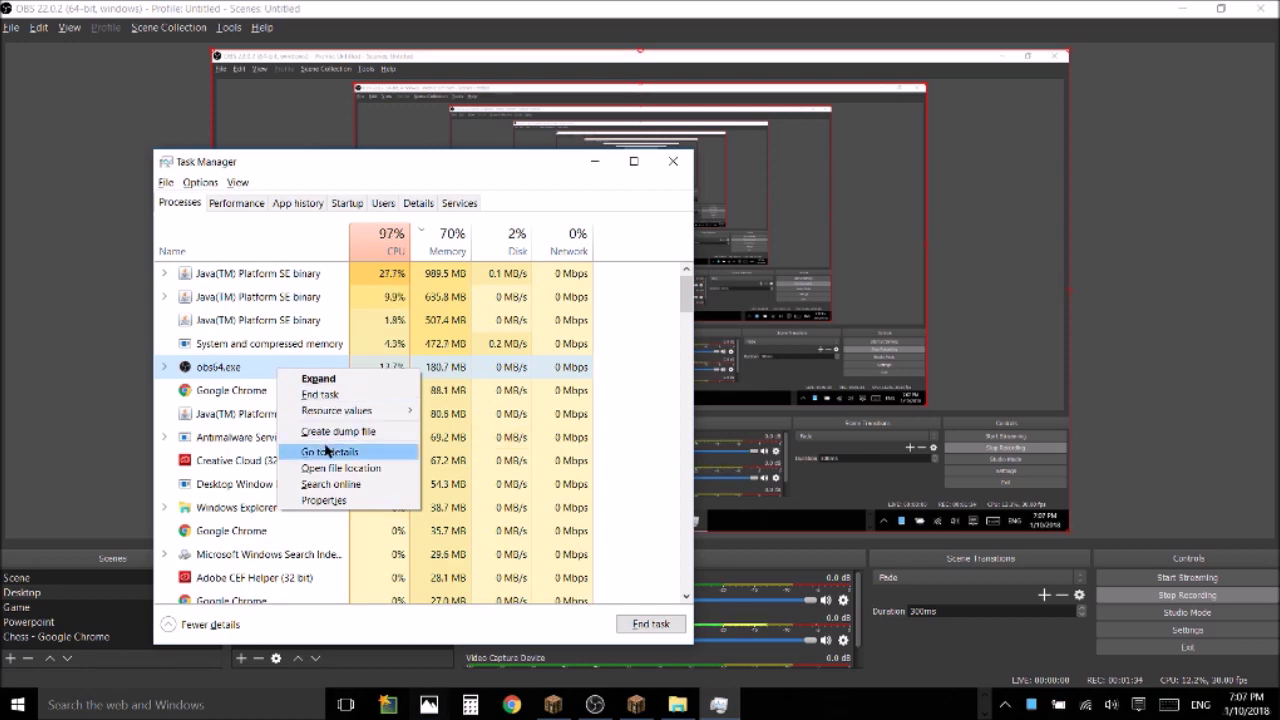
left_click(330, 453)
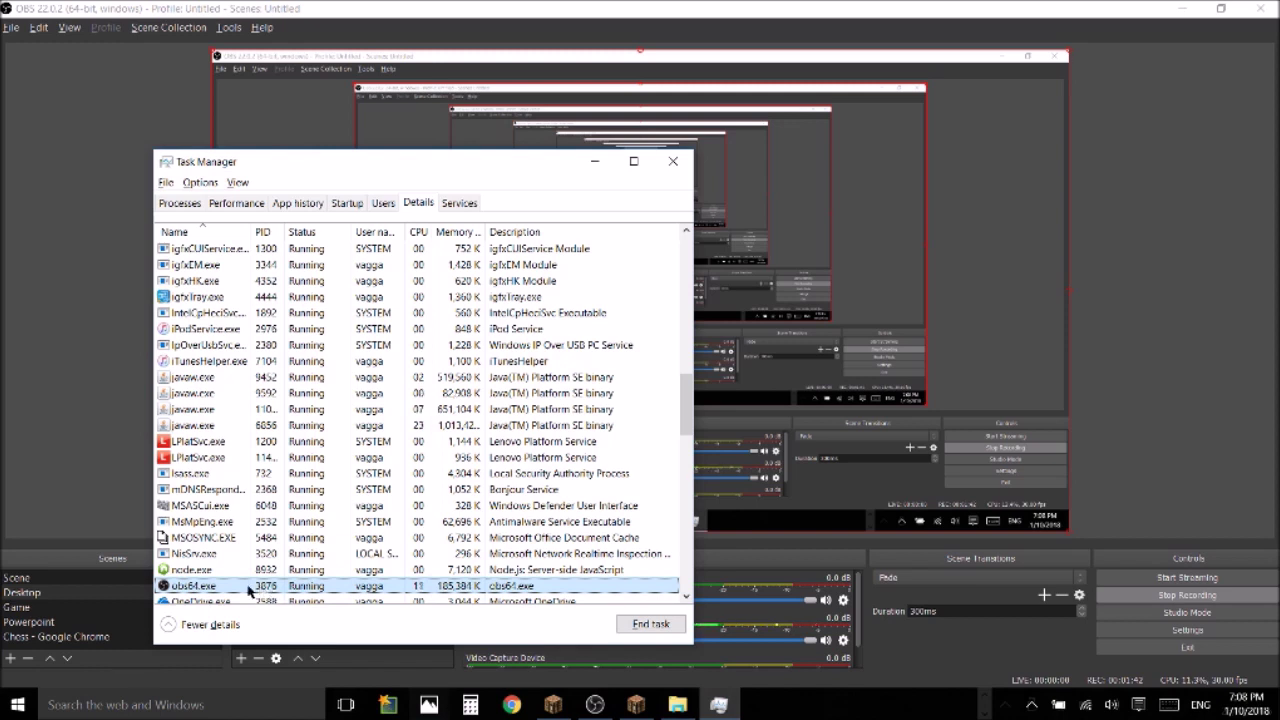
right_click(249, 592)
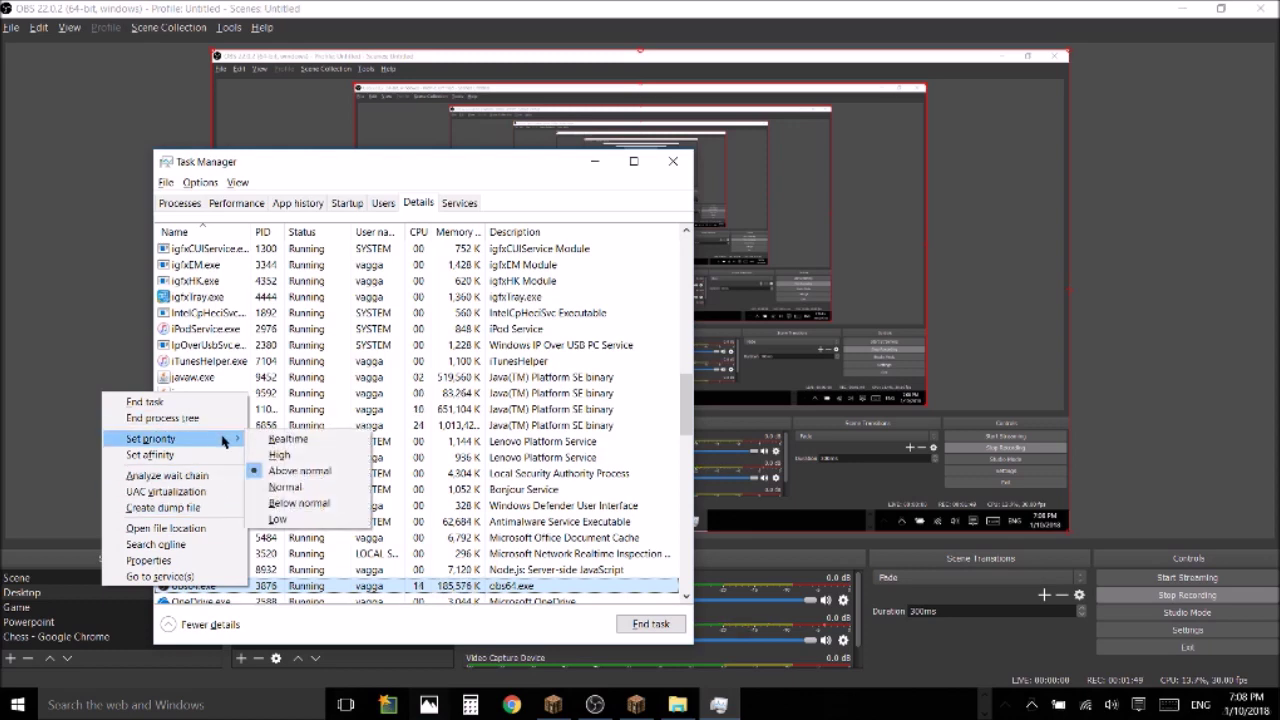
mouse_move(150, 438)
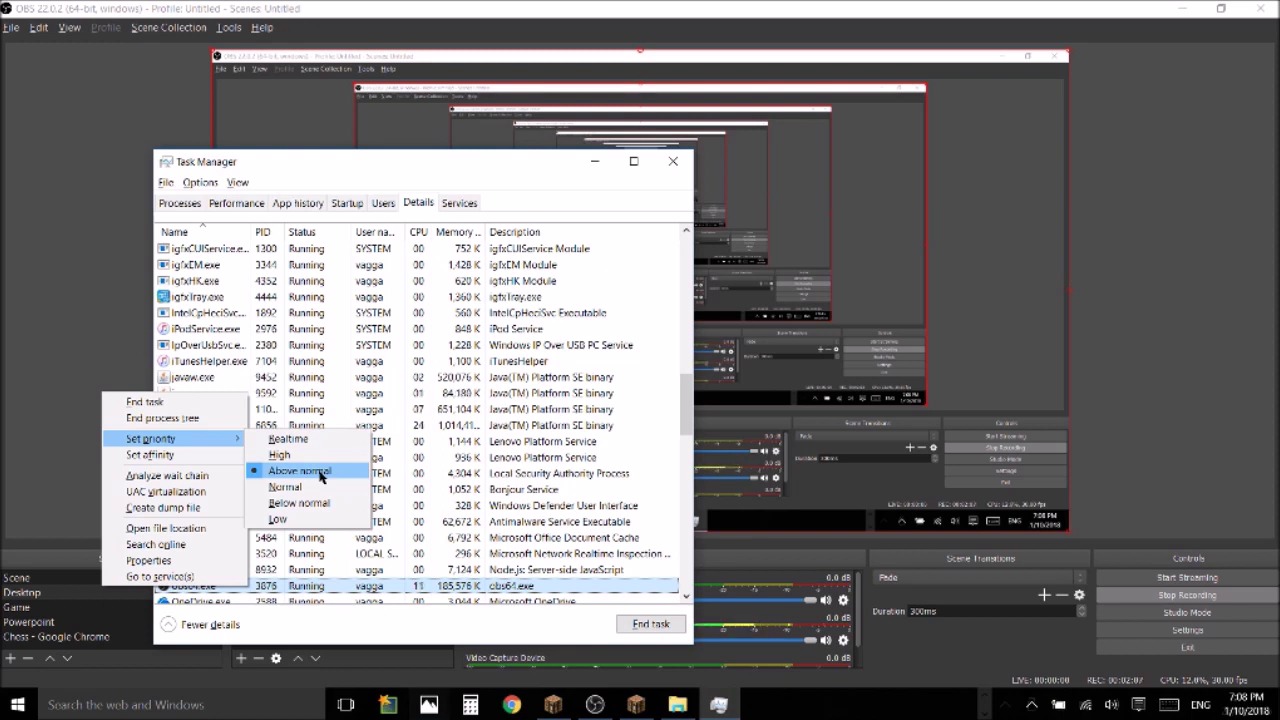
Change obs64.exe's priority level from its context menu to Above normal
left_click(337, 480)
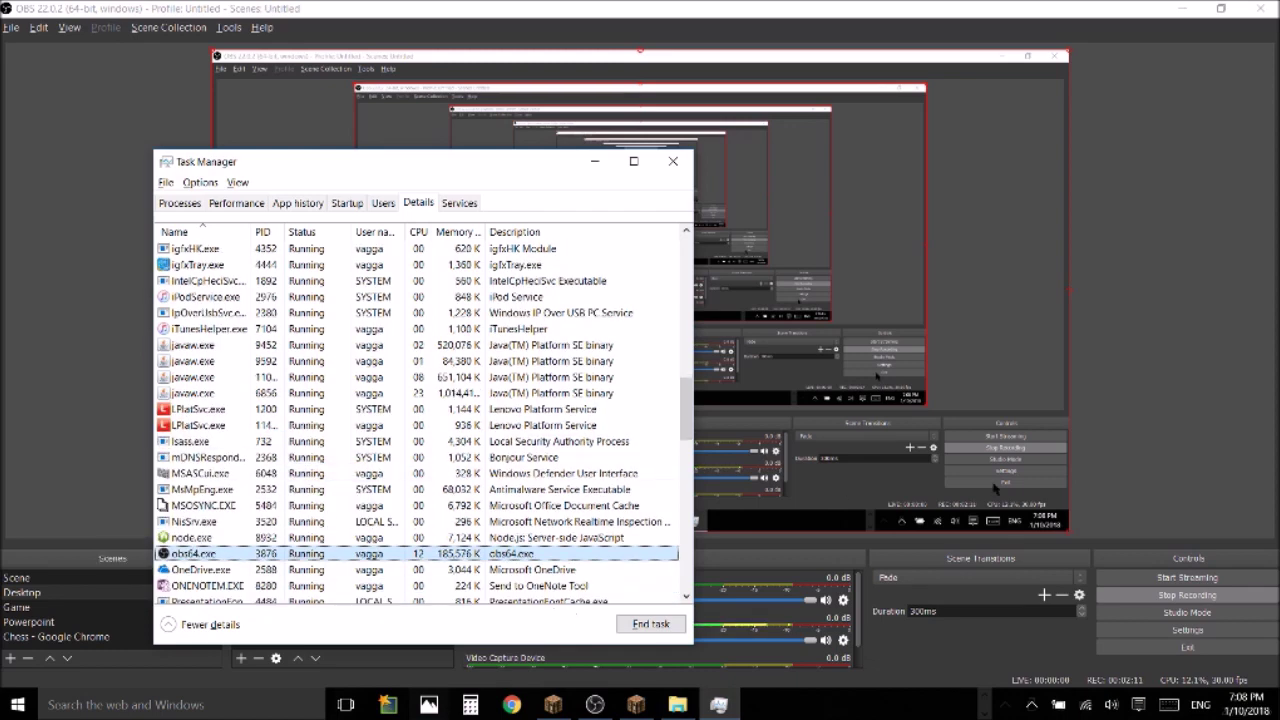